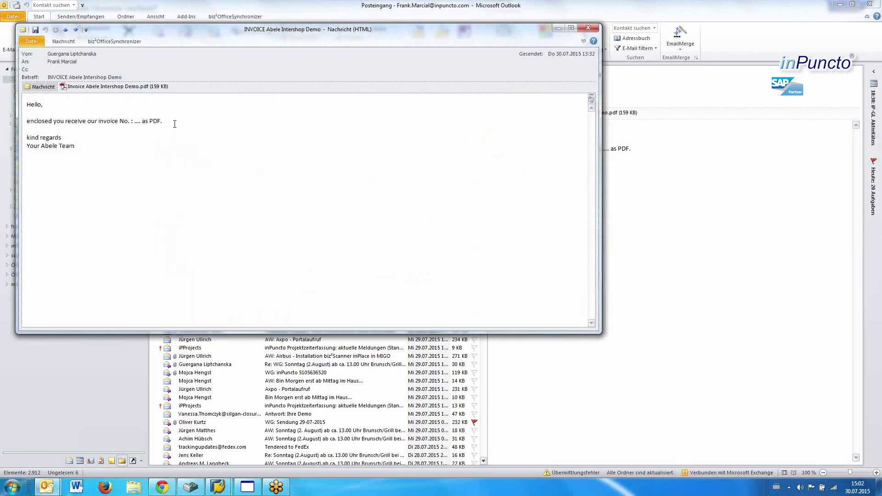
Step: View the attachment 'Invoice Abele Intershop Demo.pdf' in Adobe Reader
click(107, 87)
double_click(107, 88)
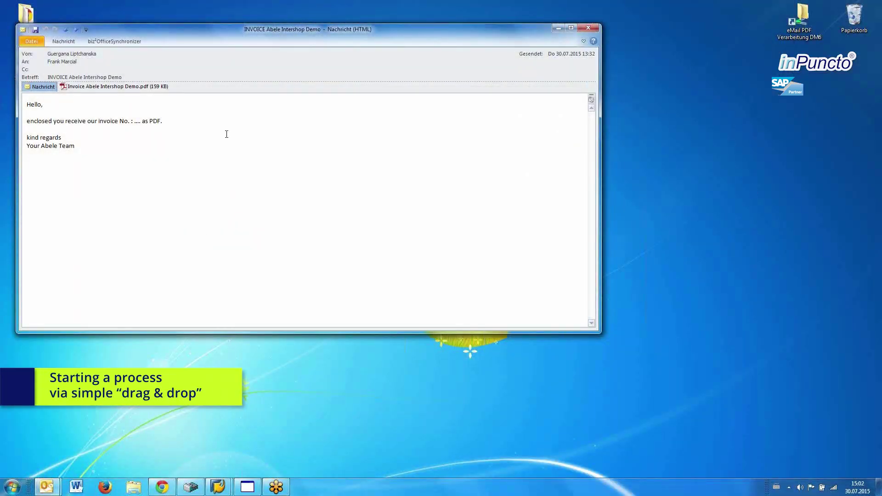
Step: Drop the invoice PDF onto 'eMail PDF Verarbeitung DM6' and open the single_doc_ocr folder
click(90, 87)
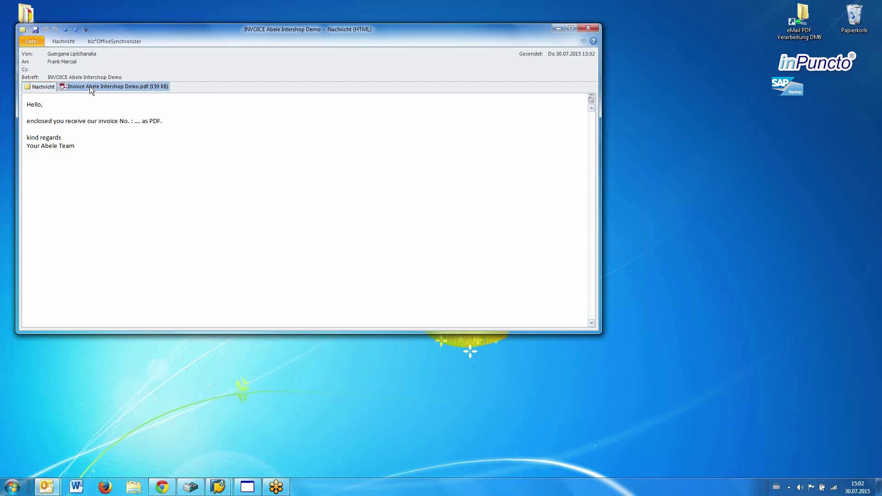
drag(90, 86, 799, 28)
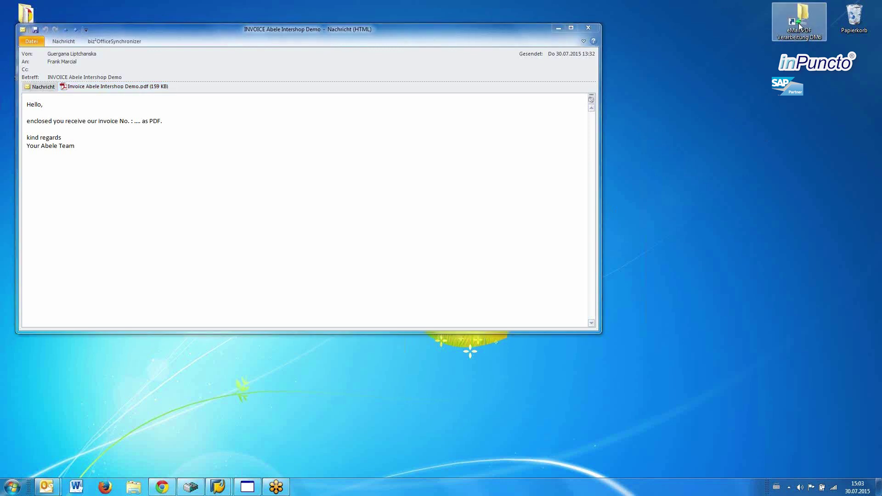
double_click(800, 28)
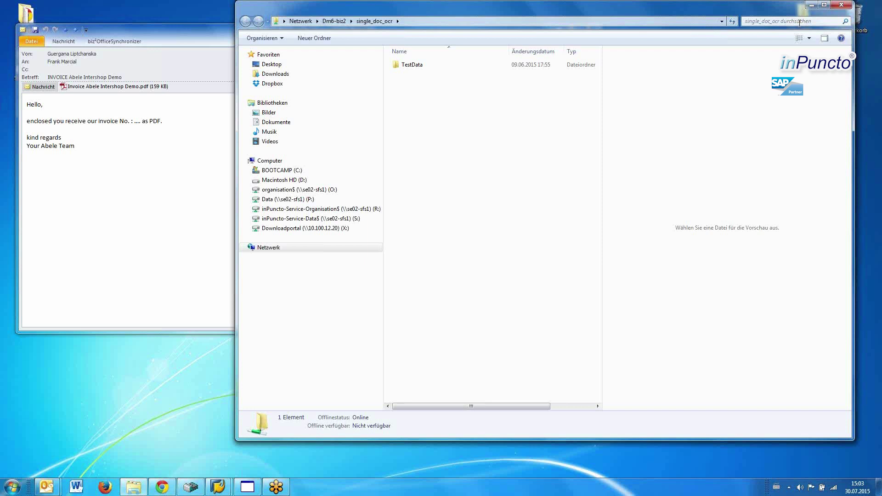
Step: Run the SAP quality-assurance invoice selection and open barcode DM6_000000323
click(219, 487)
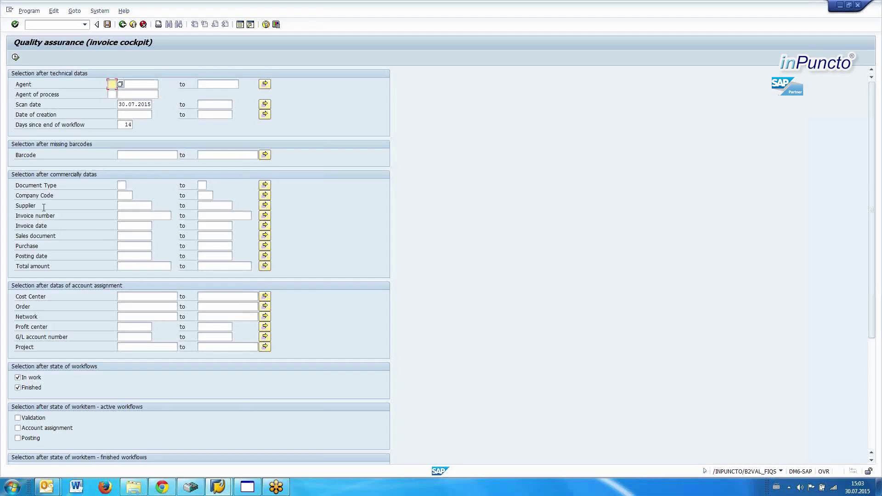
click(14, 57)
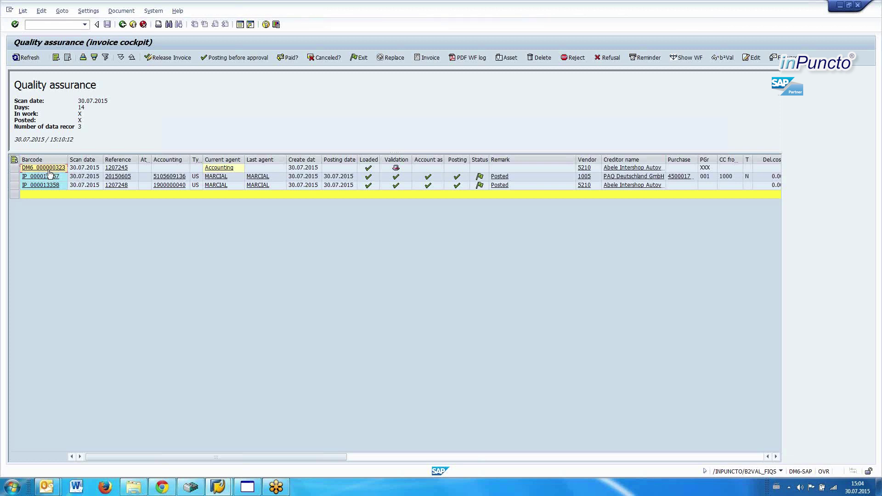
double_click(50, 172)
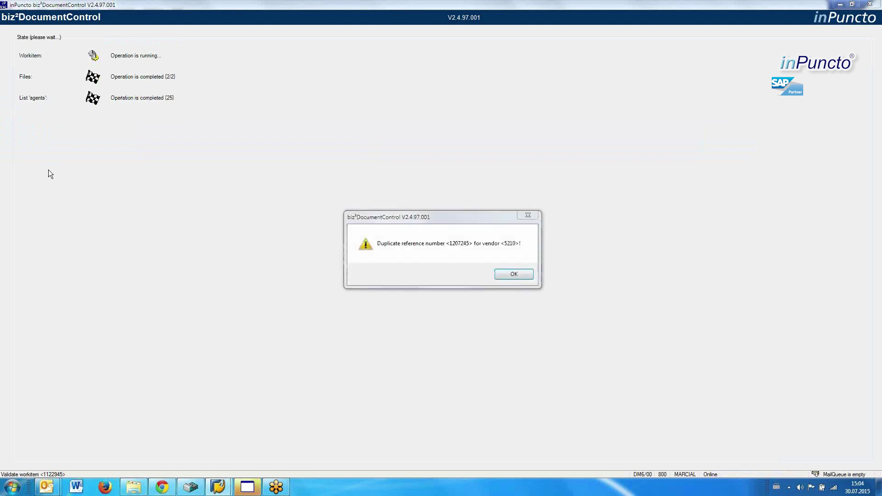
Step: Acknowledge the duplicate reference warning and review the three line items totaling 93.00 EUR
click(510, 275)
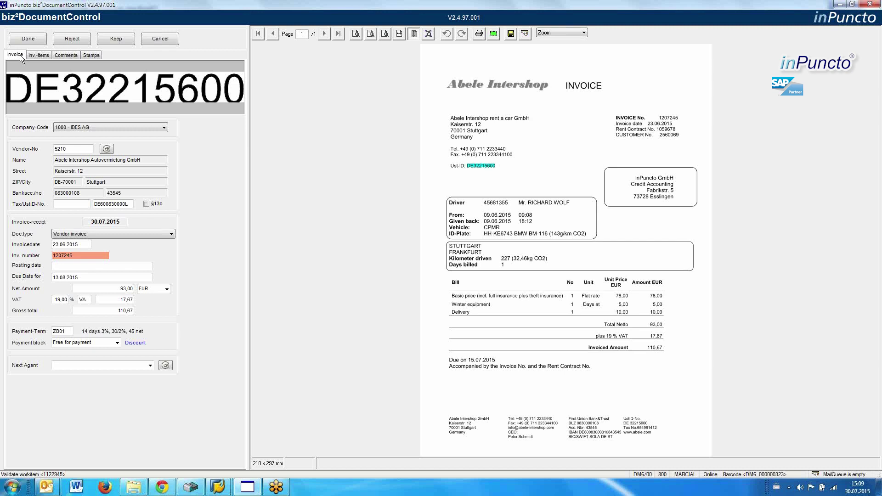
click(40, 54)
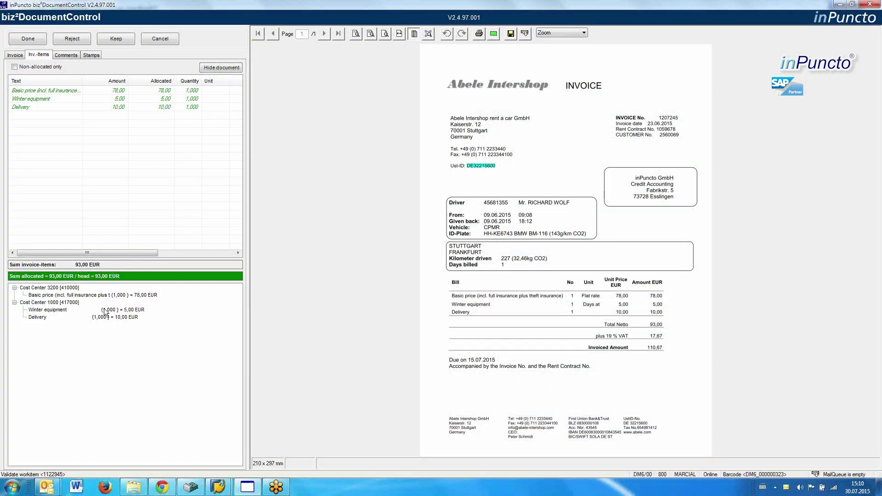
Step: Set the Accounting release stamp, make Web-User the next agent, and complete validation
click(91, 55)
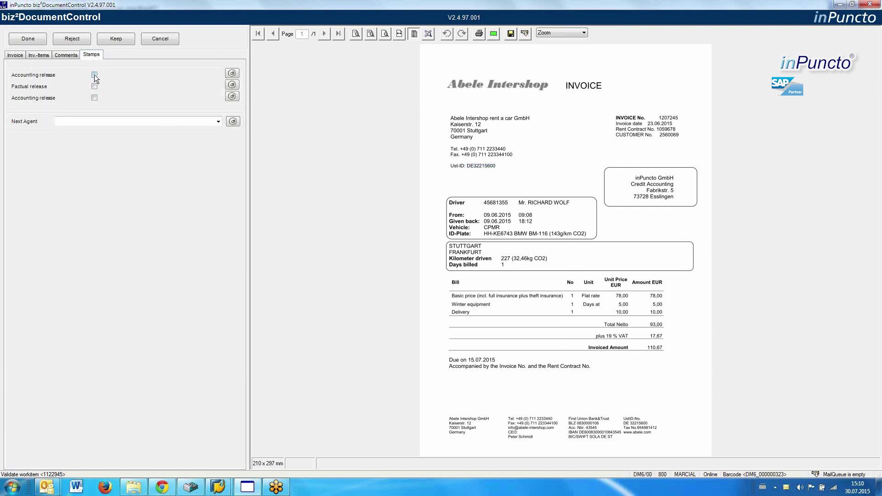
click(95, 74)
click(219, 122)
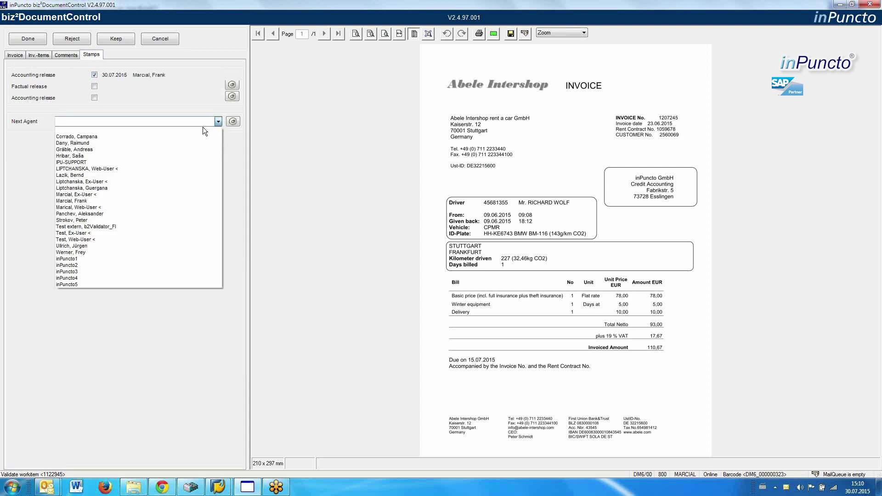
click(84, 208)
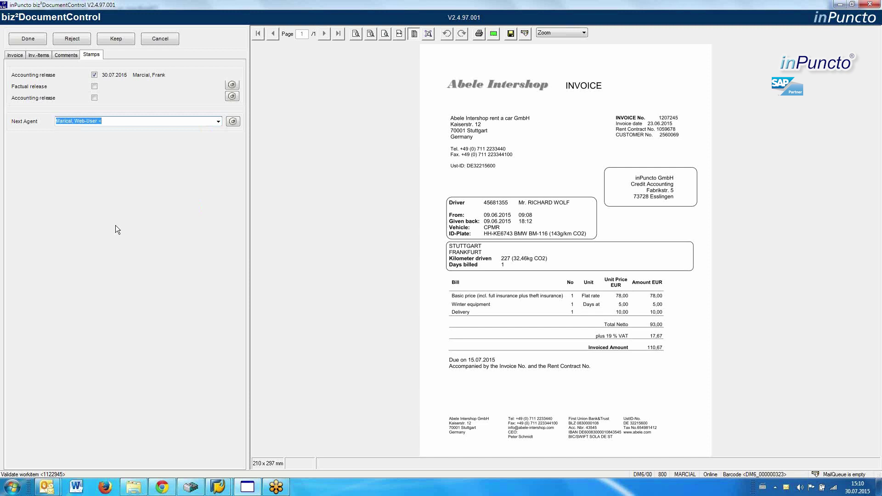
click(28, 38)
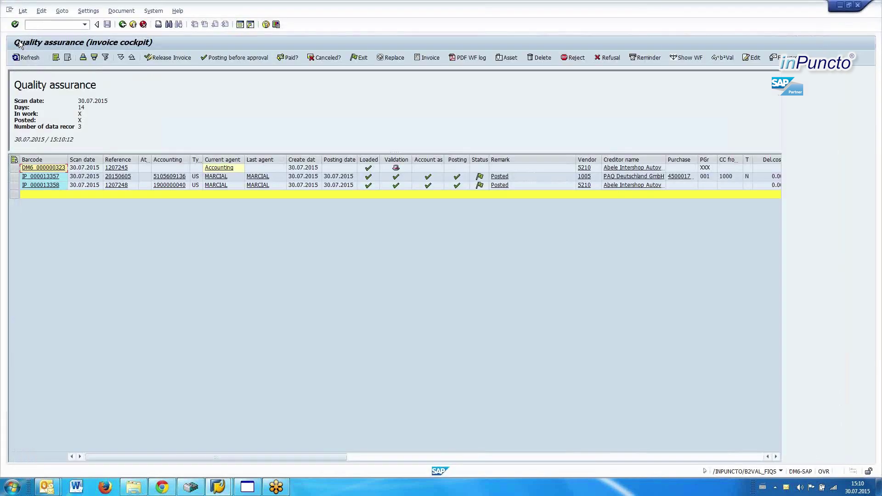
click(29, 58)
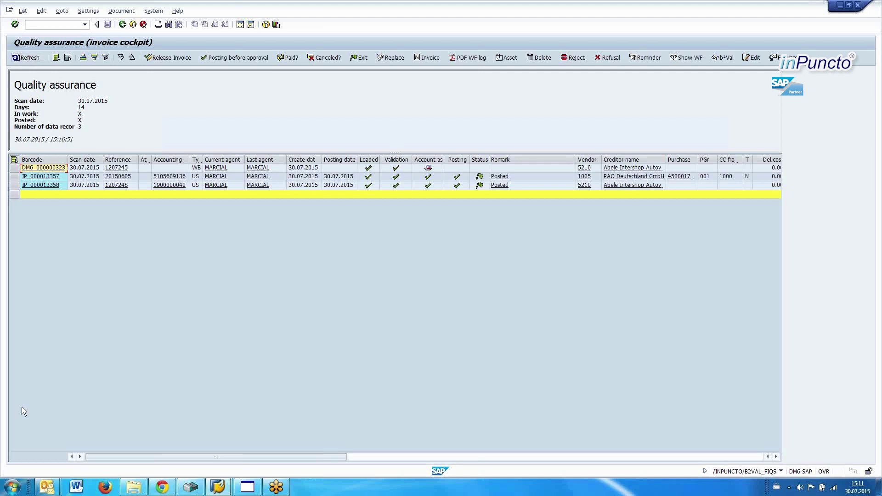
click(47, 487)
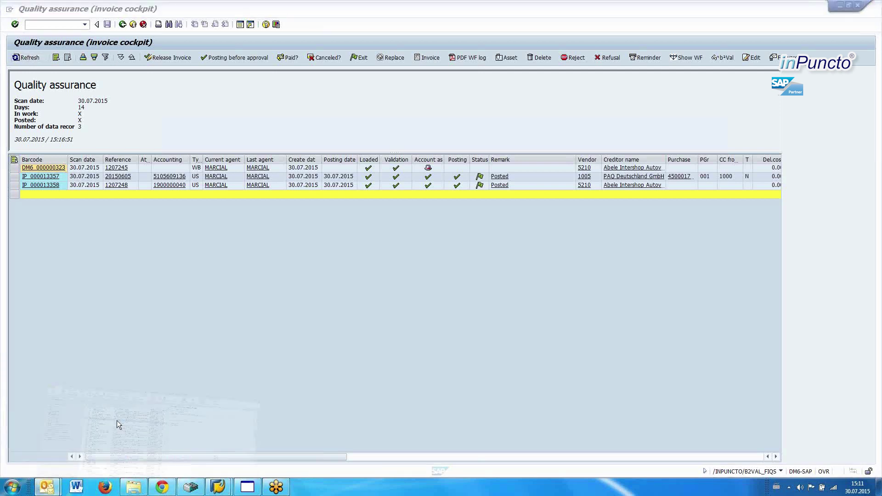
click(58, 435)
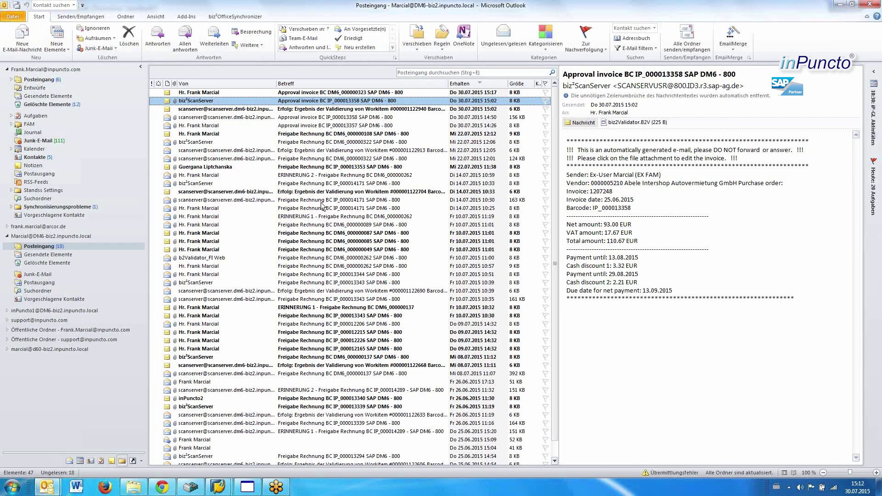
Step: Open the newest approval email and follow its link to biz²DocumentControl@Web in Chrome
click(312, 94)
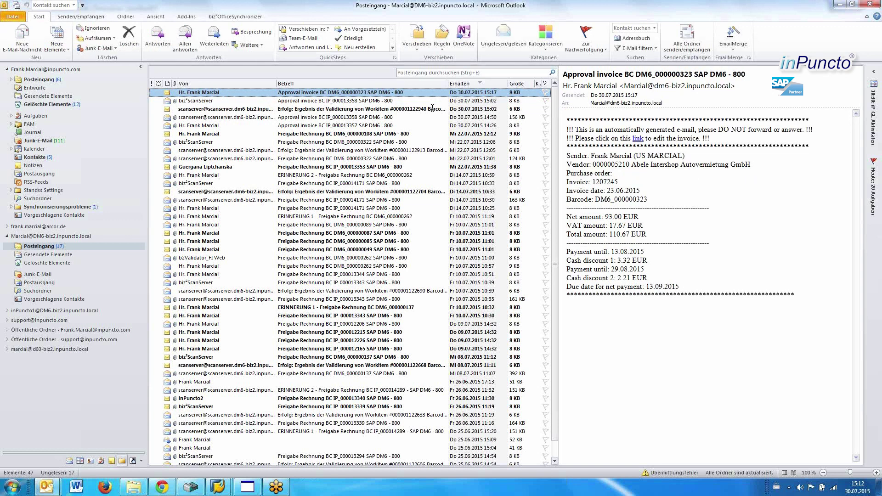
click(638, 138)
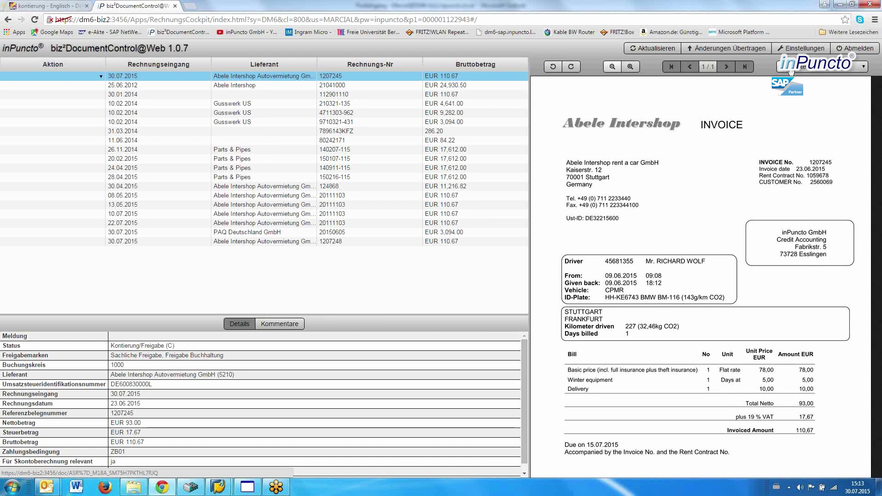
Step: Enter the comment 'ok ? Web User' for invoice 1207245 and show its Aktion choices
click(286, 325)
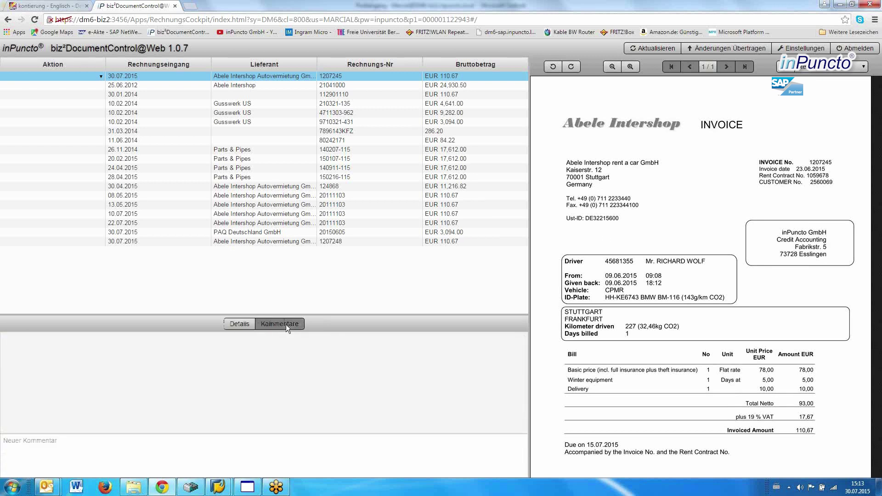
click(52, 451)
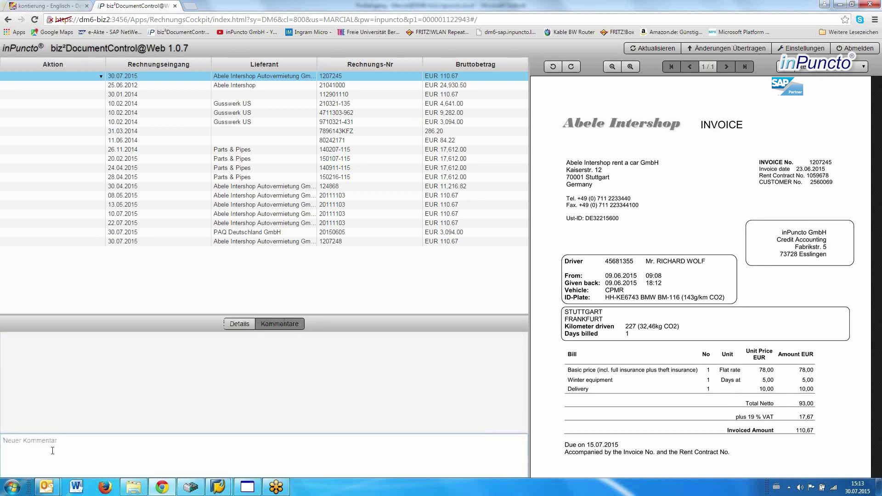
text(ok)
text(Web User)
click(101, 76)
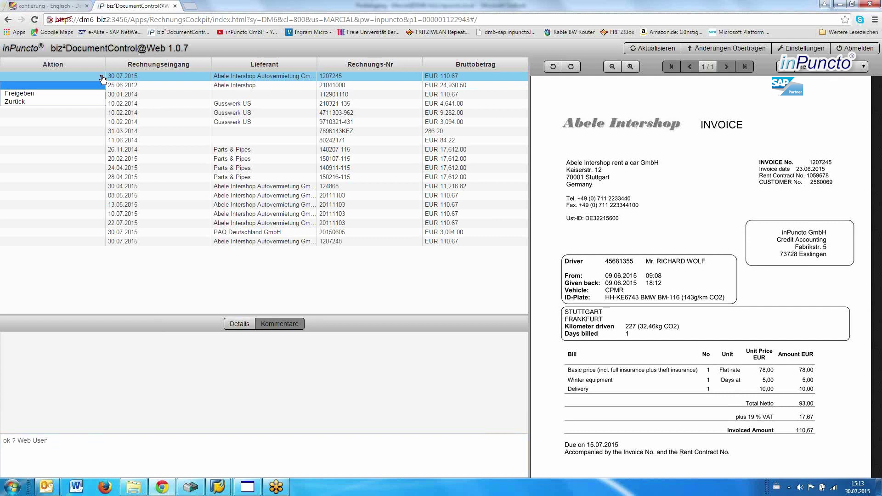
Step: Release invoice 1207245 with Freigeben, transmit the changes, and minimize the browser
click(61, 92)
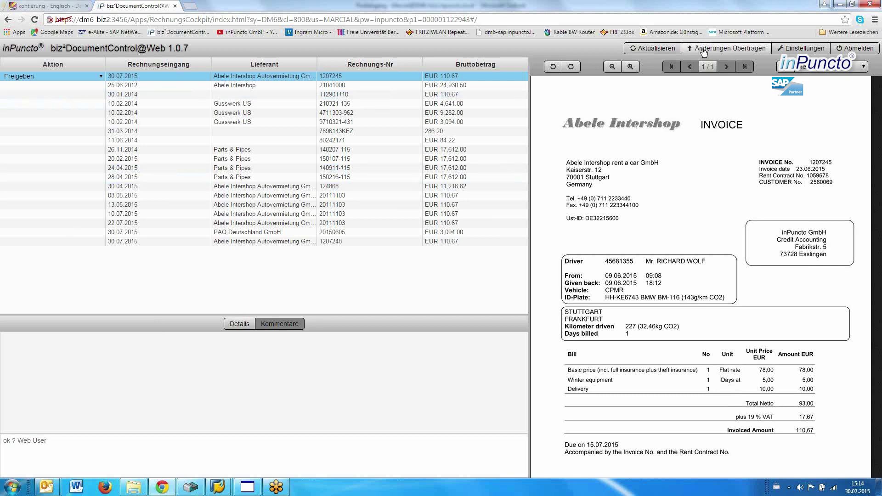
click(724, 48)
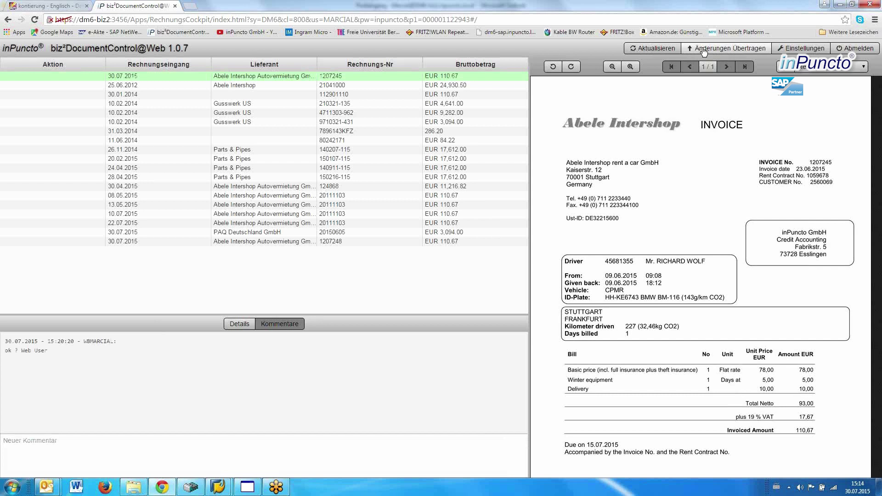
click(704, 52)
click(170, 76)
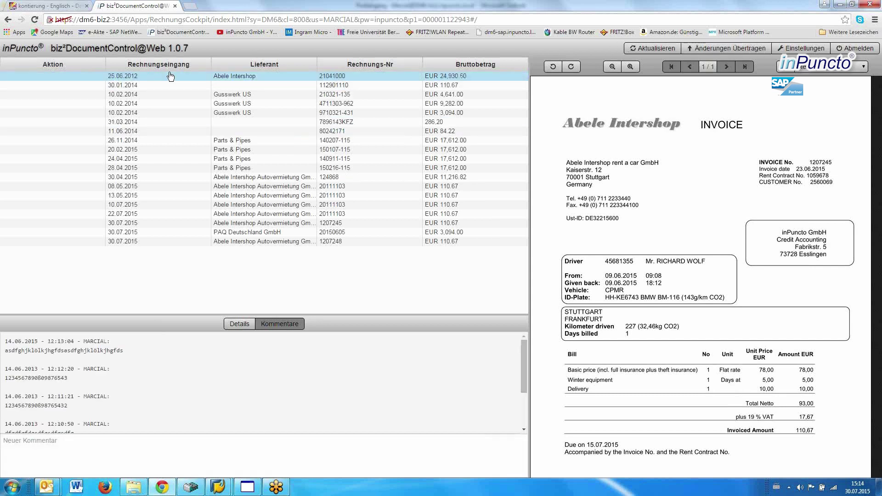
click(842, 6)
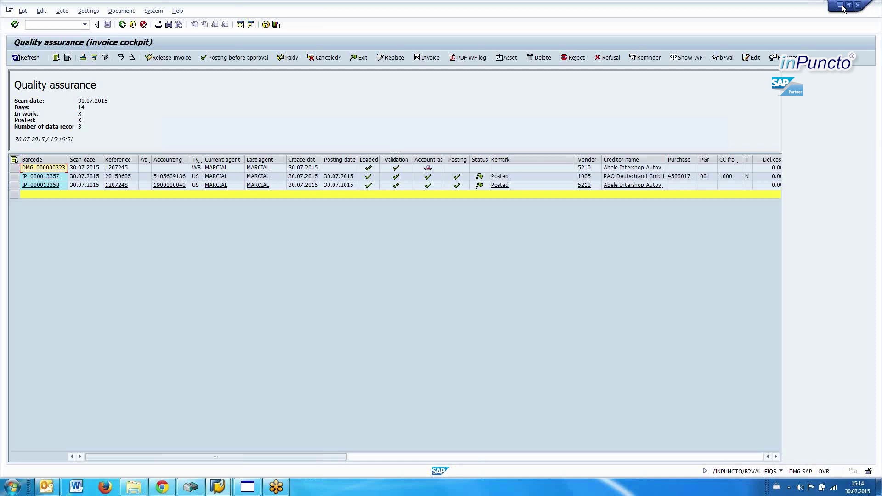
Step: Refresh the cockpit with invoice DM6_000000323 selected to show its web release
click(14, 169)
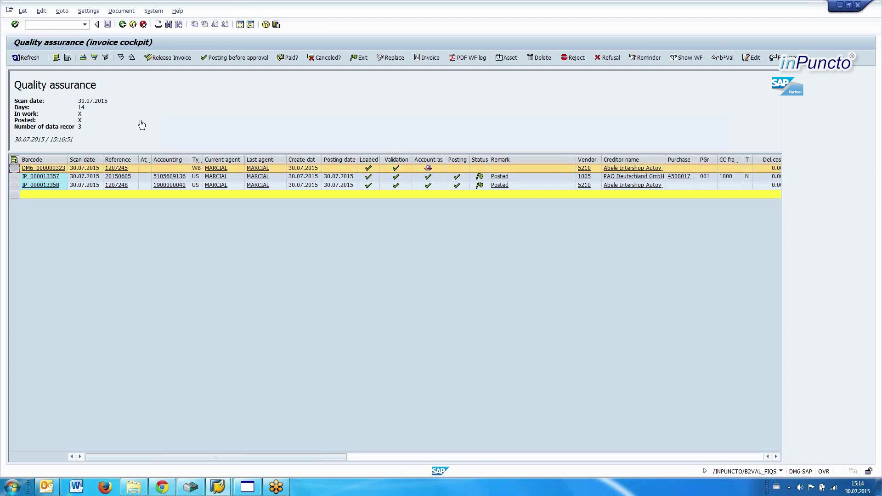
click(29, 57)
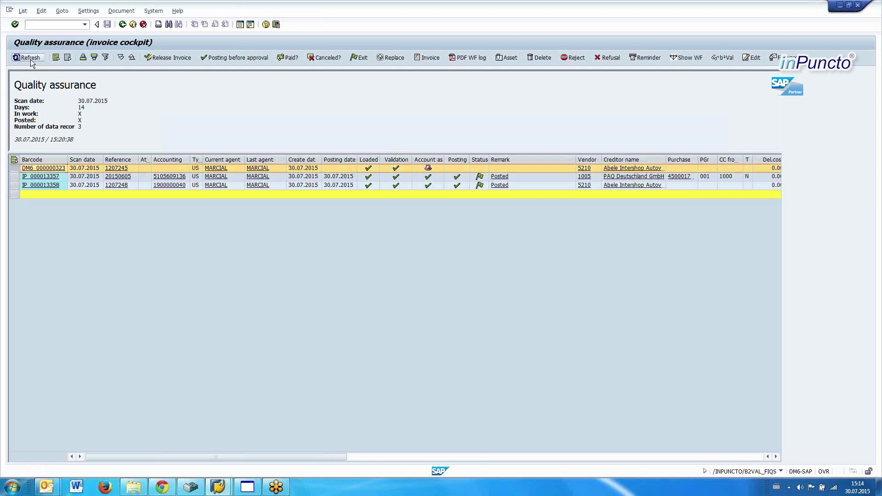
click(43, 169)
Step: Open invoice DM6_000000323, review the web user's release comment, and tick the final accounting release stamp
double_click(43, 168)
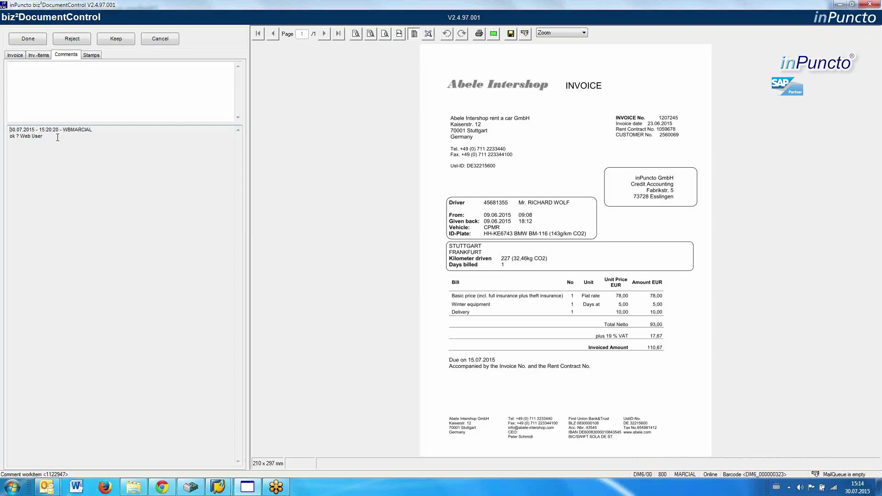
drag(10, 128, 114, 171)
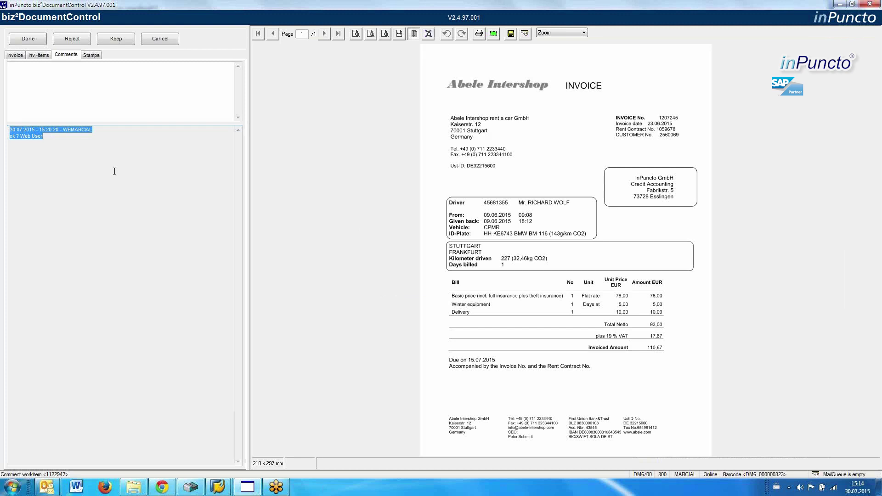
click(91, 55)
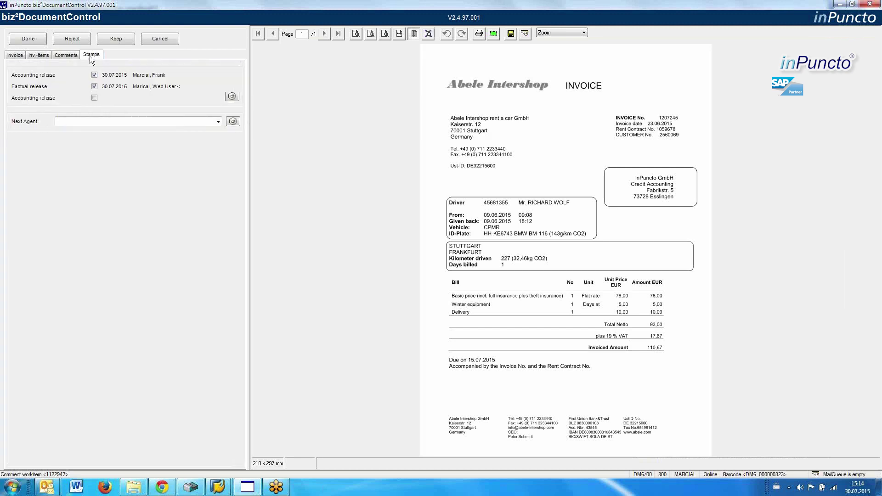
click(94, 98)
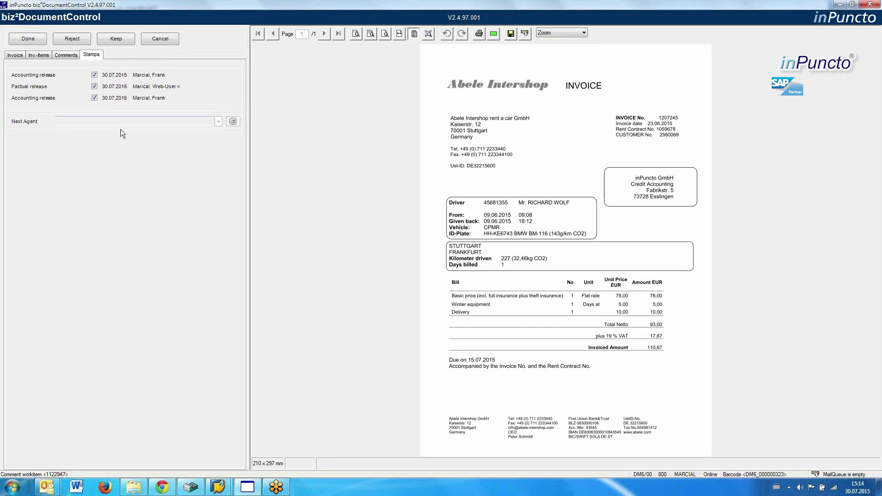